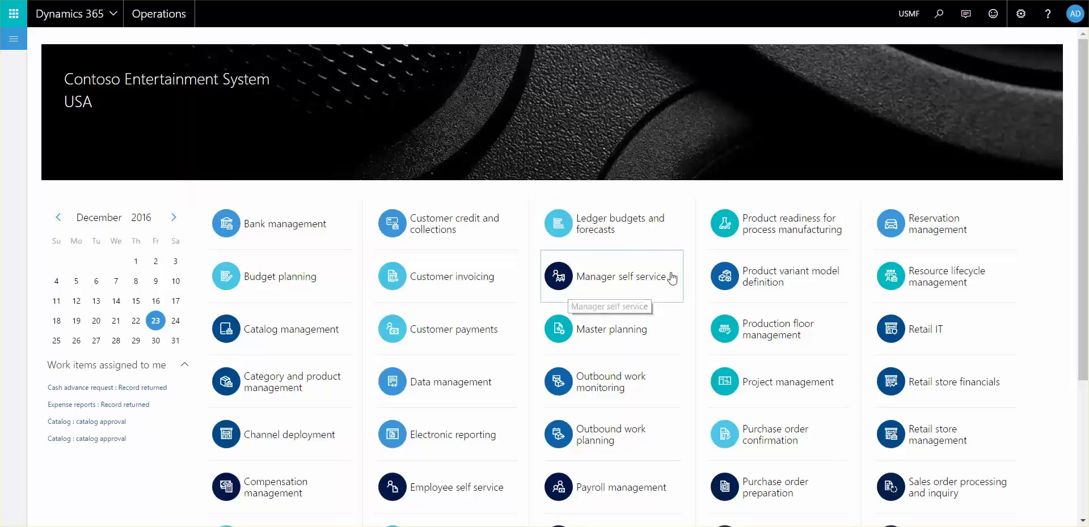
# Open sales order 000802 from Accounts receivable's All sales orders and add a blank line.
pyautogui.click(596, 230)
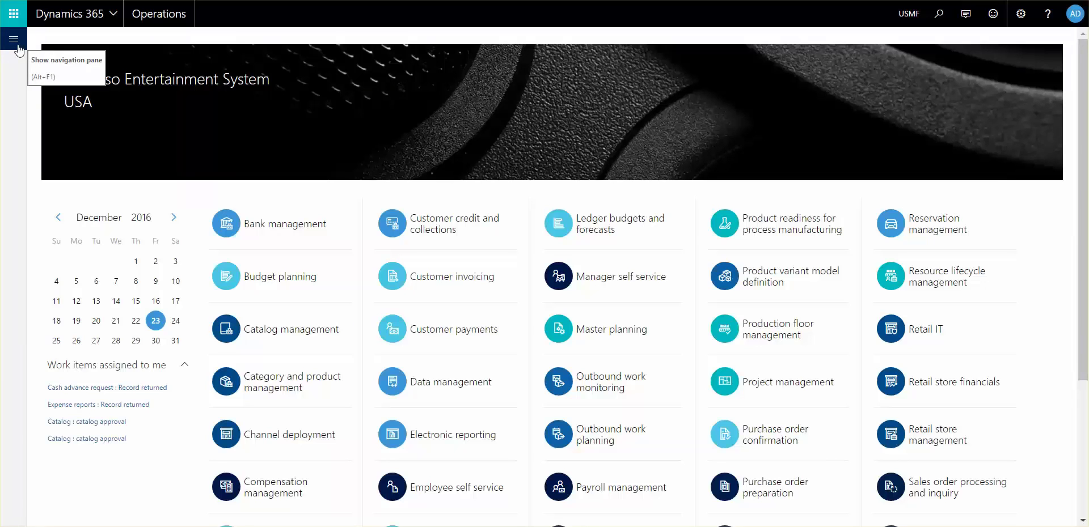
pyautogui.click(17, 50)
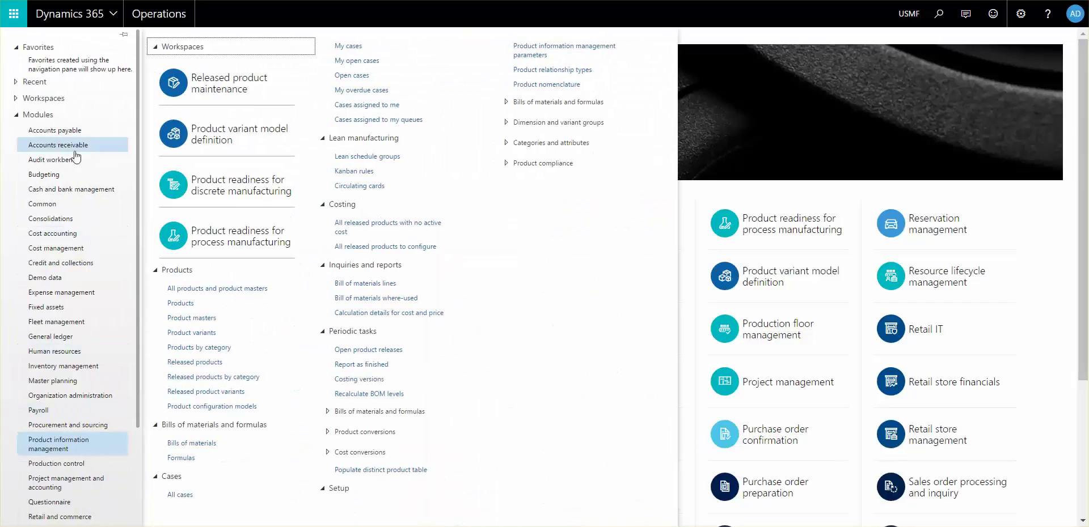
pyautogui.click(57, 145)
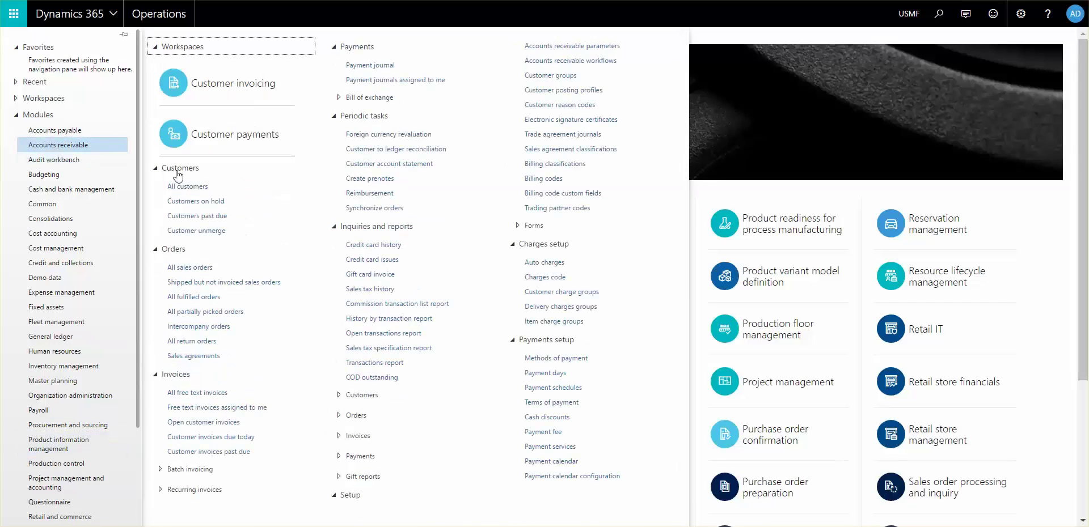
pyautogui.click(187, 268)
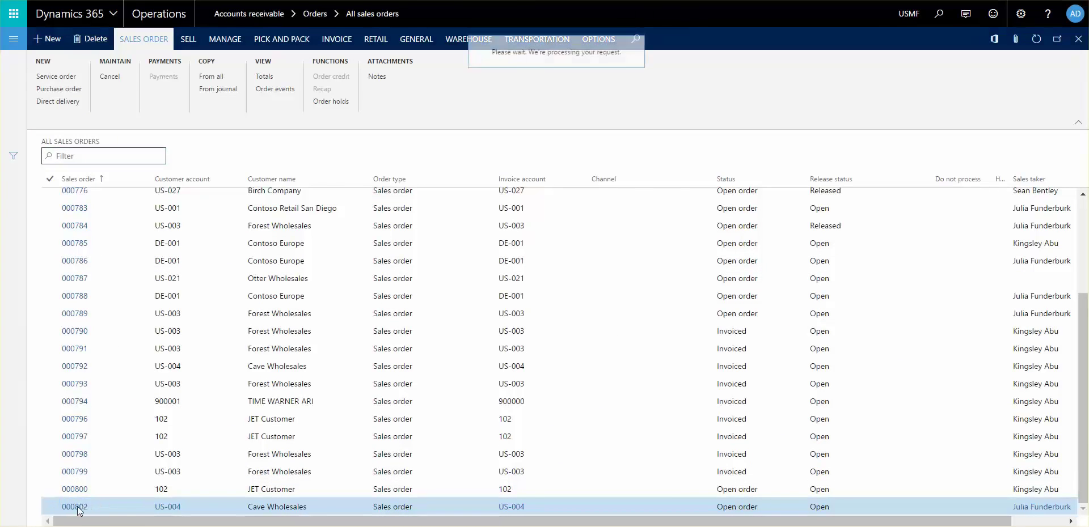
pyautogui.click(77, 506)
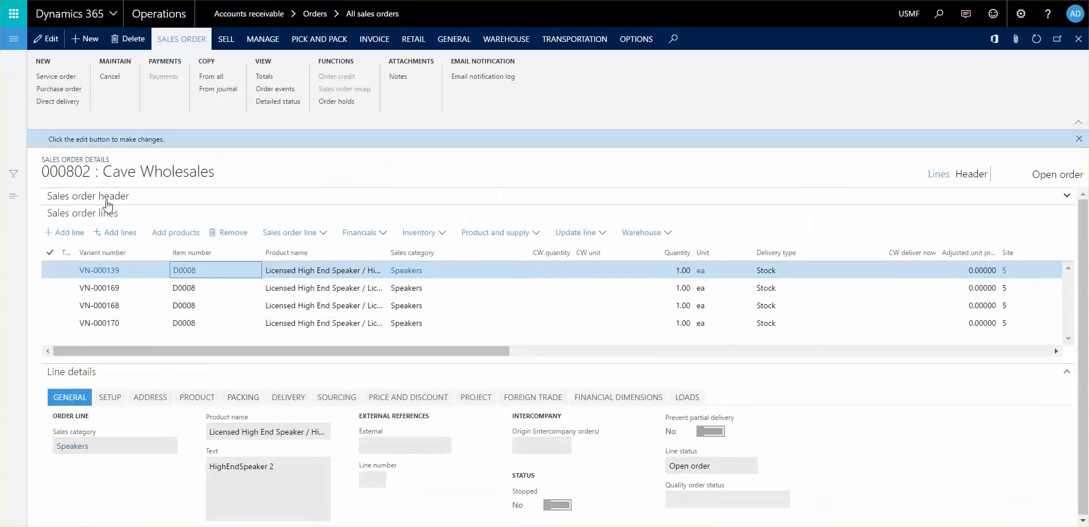
pyautogui.click(67, 232)
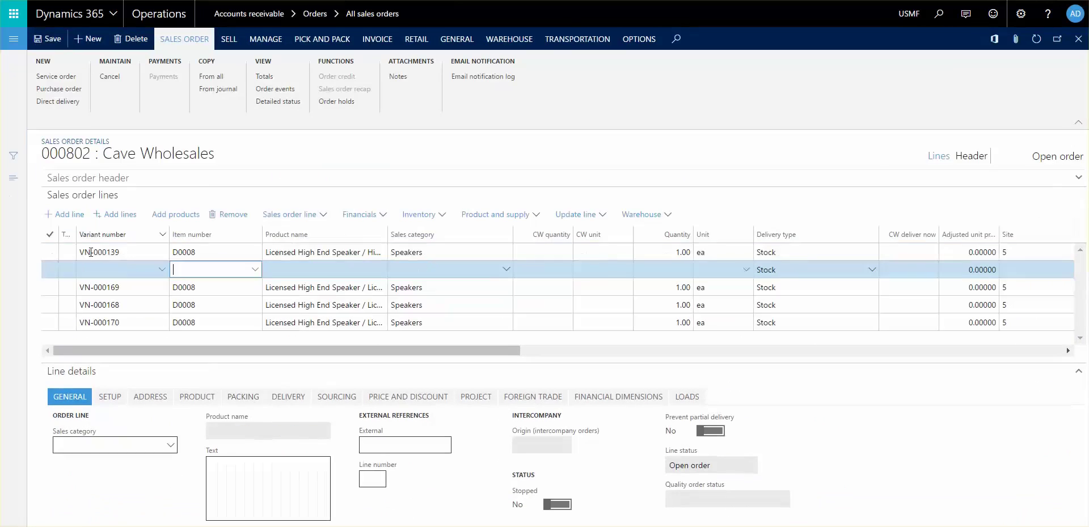
# Put constraint-based item D0008, Licensed High End Speaker, on the new order line.
pyautogui.click(255, 270)
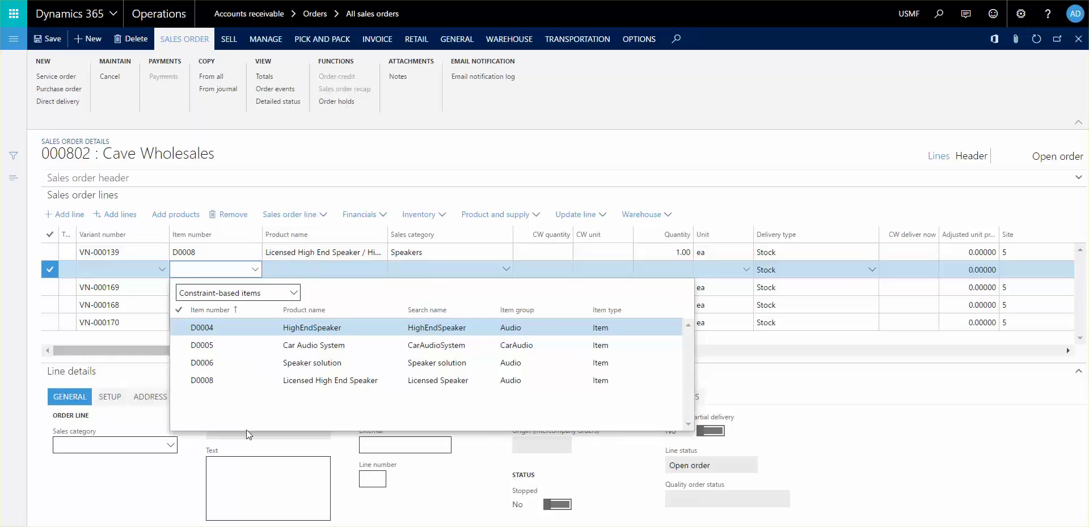
pyautogui.click(295, 294)
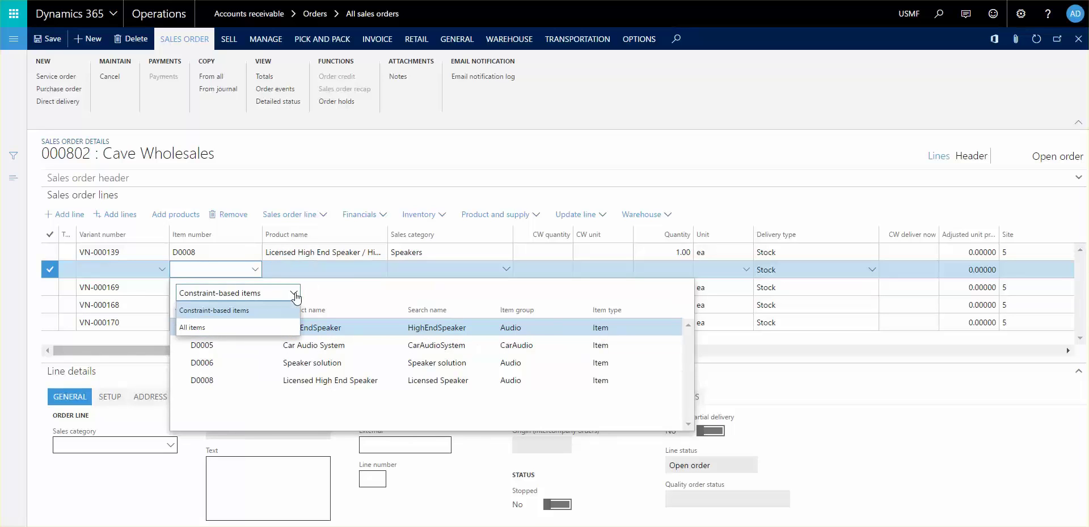
pyautogui.click(270, 293)
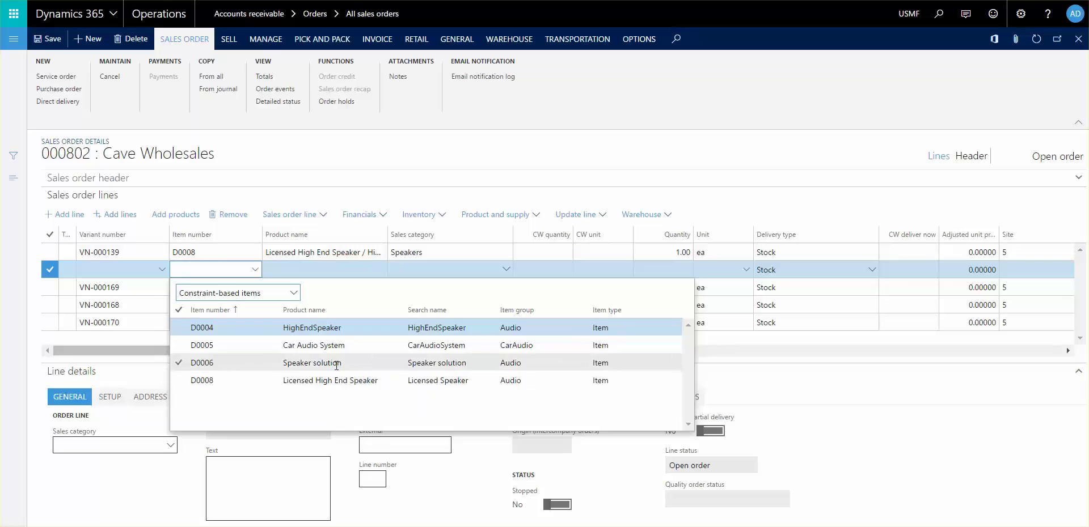
pyautogui.click(211, 384)
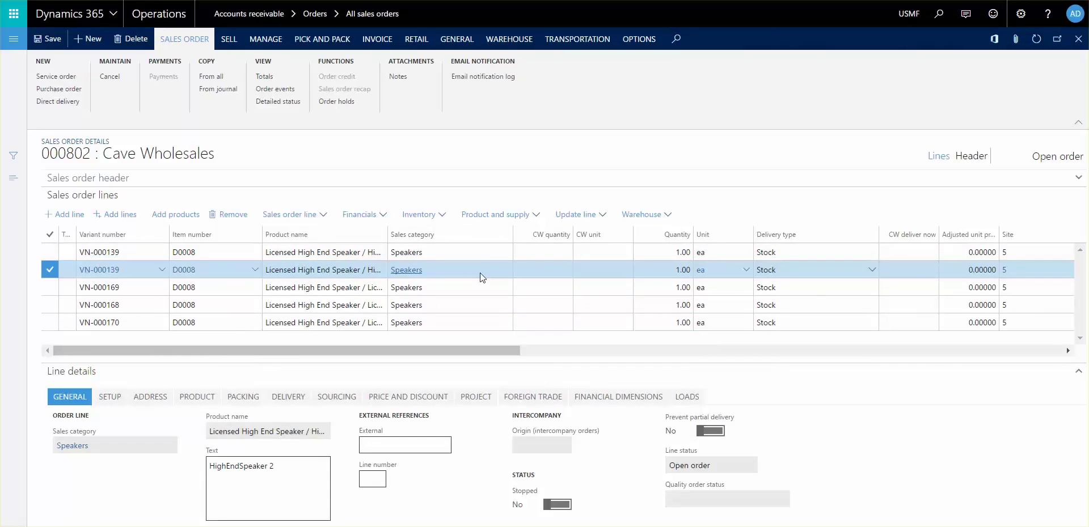
pyautogui.click(523, 216)
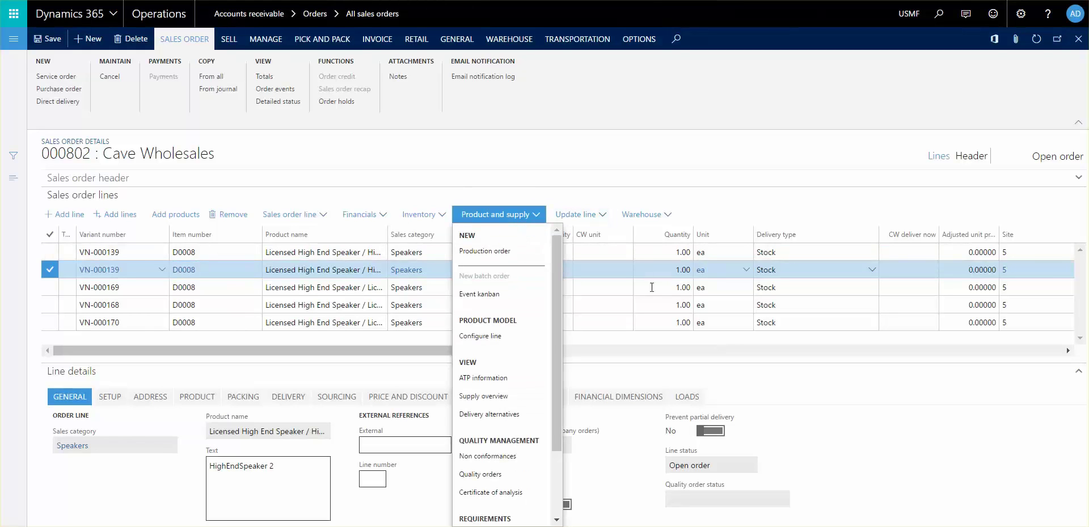
# Open Configure line for the D0008 speaker, priced at 1,300.00 USD.
pyautogui.click(504, 336)
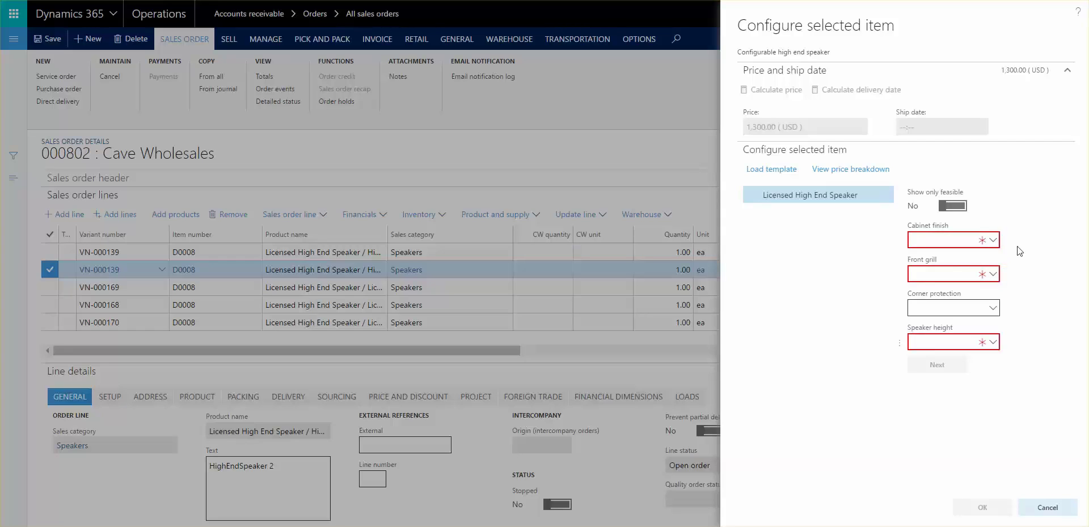
# Set the speaker's cabinet finish to Rosewood and its height to 14.
pyautogui.click(993, 240)
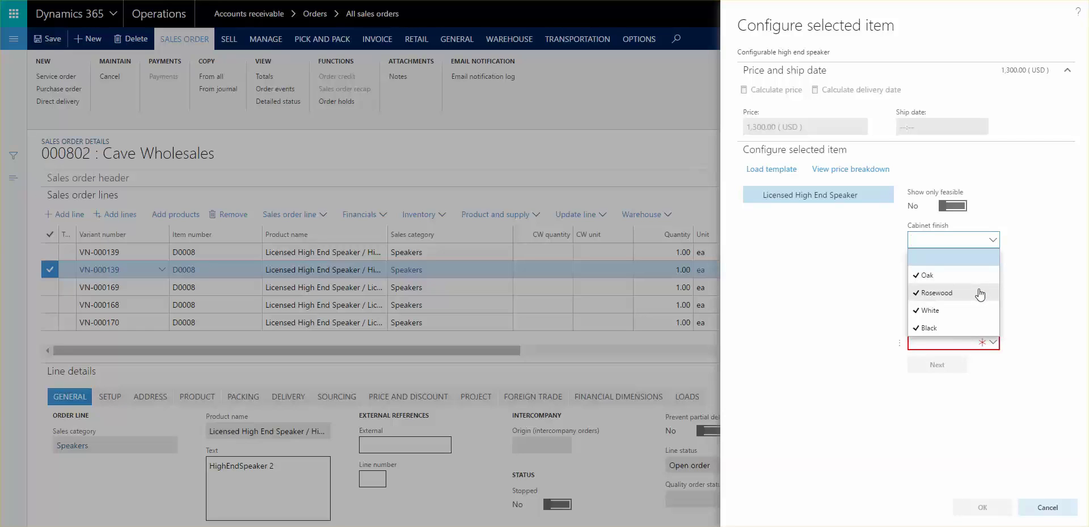
pyautogui.click(979, 293)
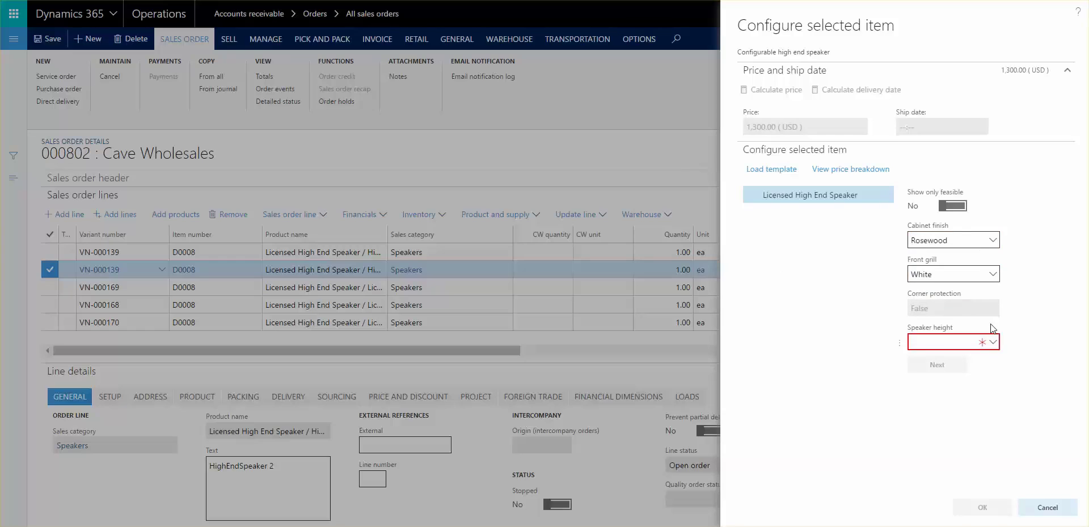
pyautogui.click(991, 343)
pyautogui.click(936, 452)
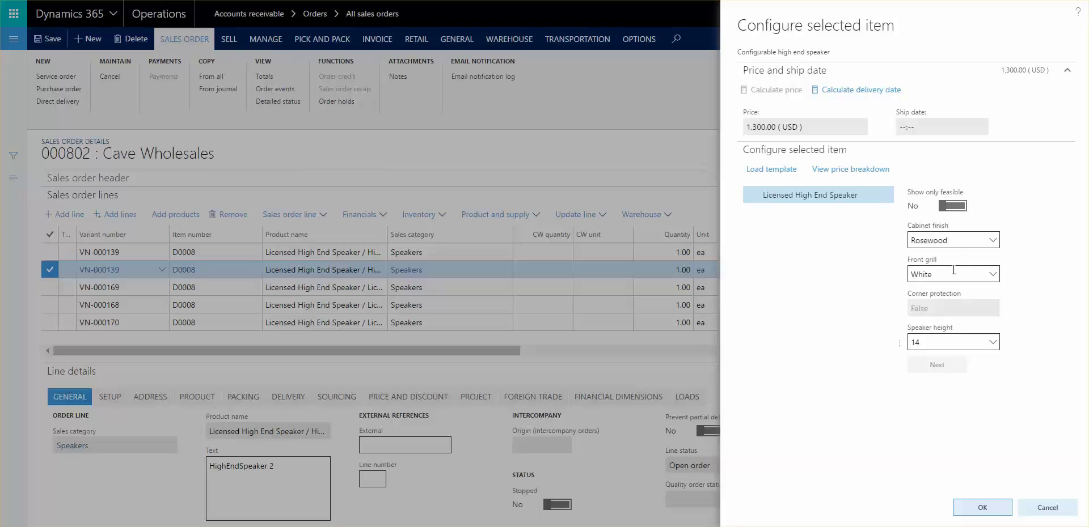
# Choose a White front grill and set Show only feasible to Yes.
pyautogui.click(989, 278)
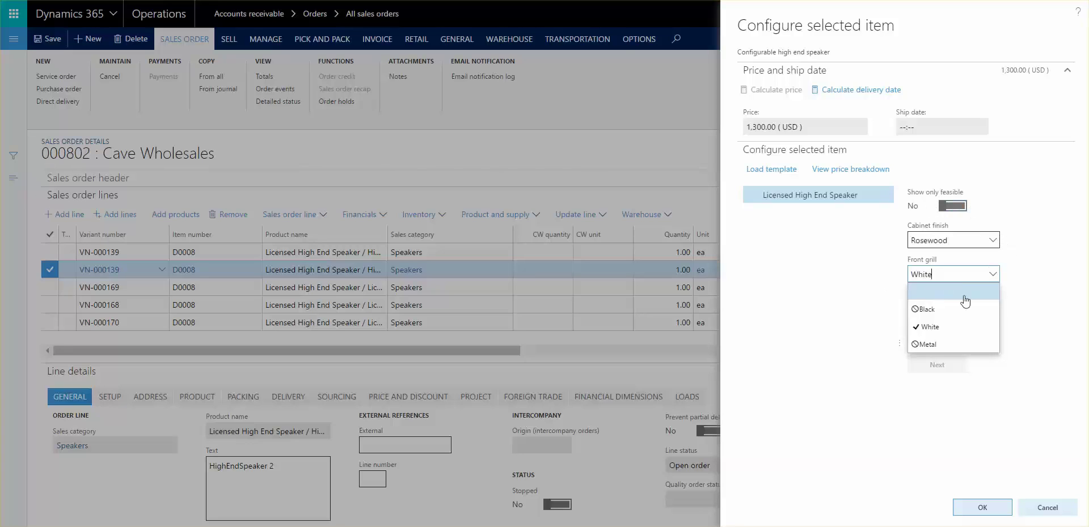
pyautogui.click(1043, 275)
pyautogui.click(957, 207)
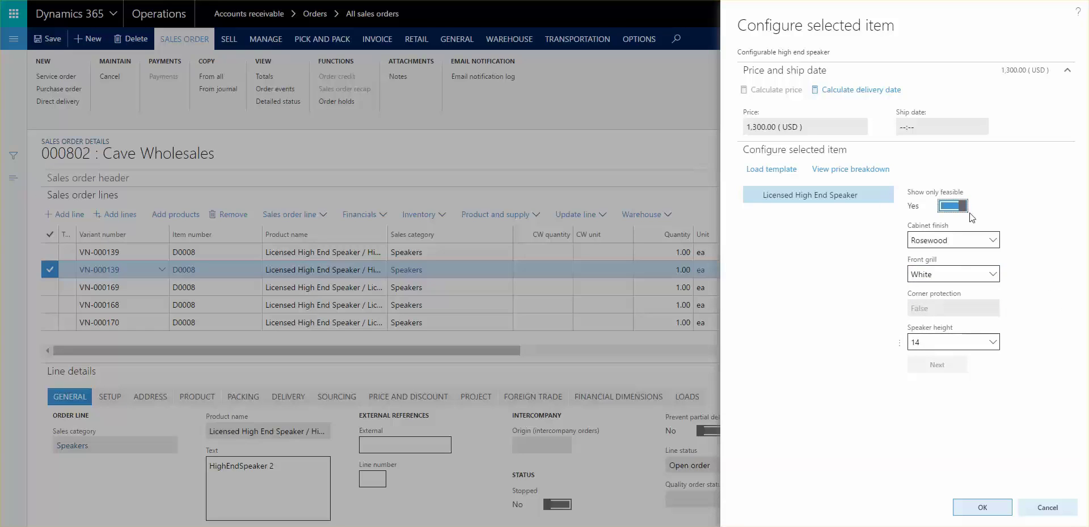
pyautogui.click(992, 274)
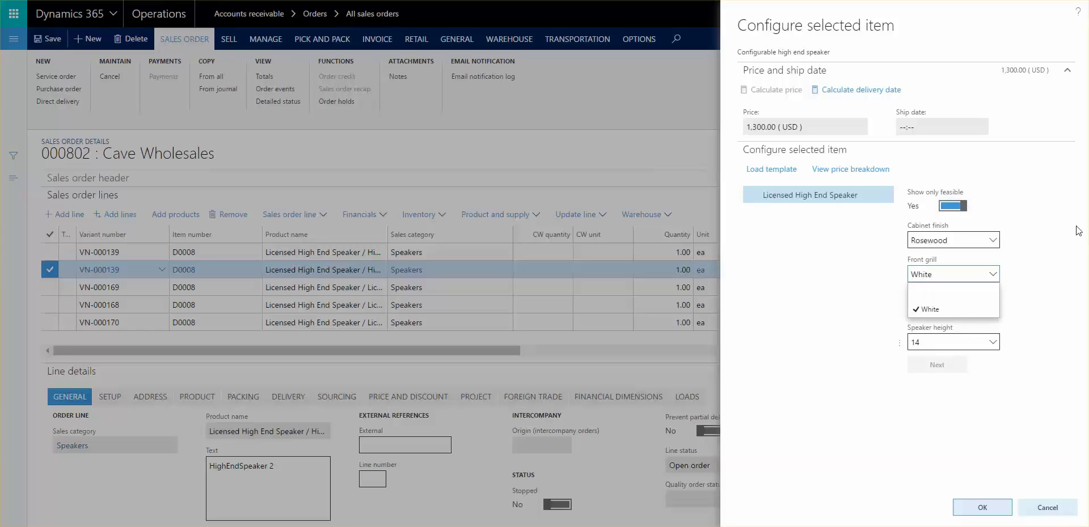
pyautogui.click(1033, 266)
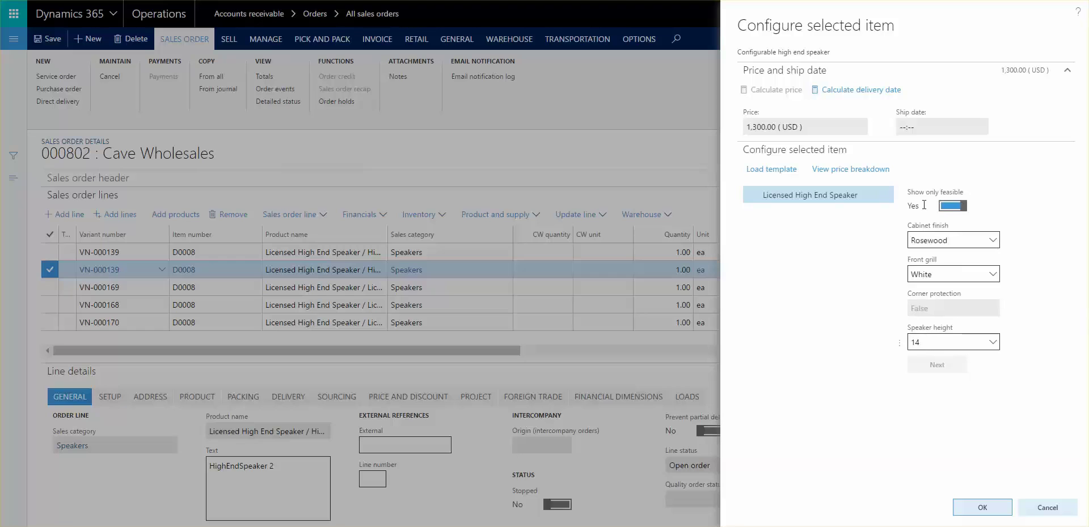
# Accept the configuration and check the line's configuration 000140, sub-BOM 000131 and subroute 000104.
pyautogui.click(984, 508)
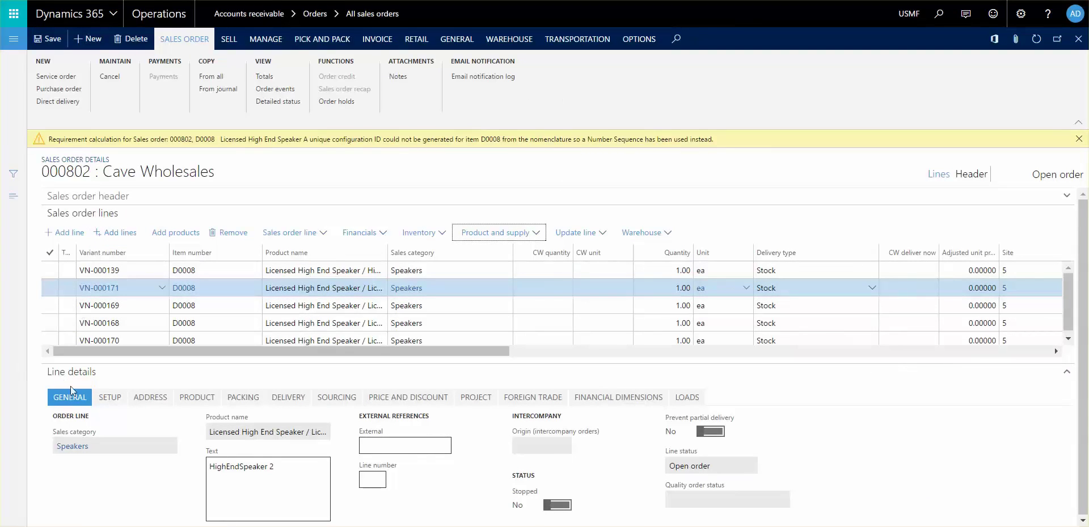
pyautogui.click(197, 398)
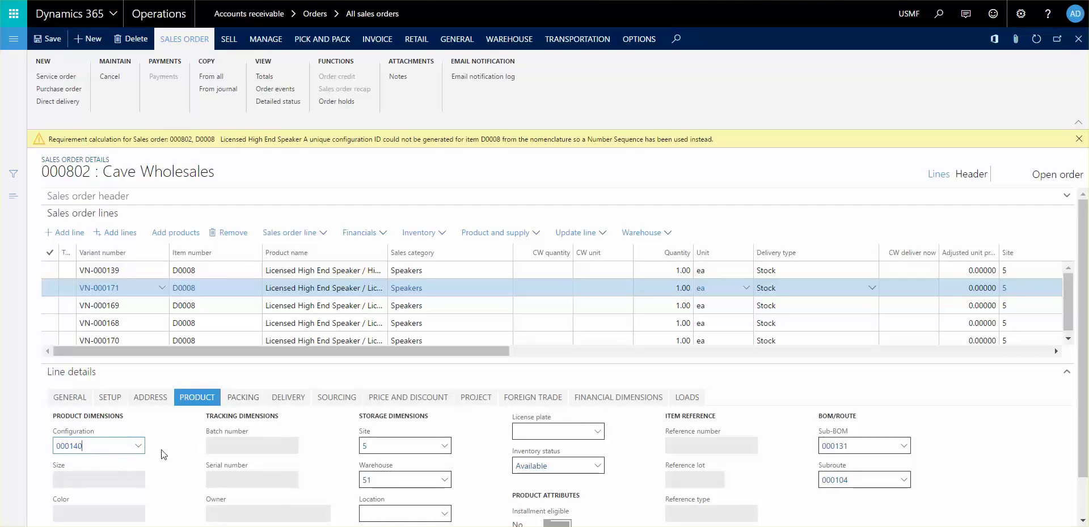
pyautogui.scroll(-1, 447, 451)
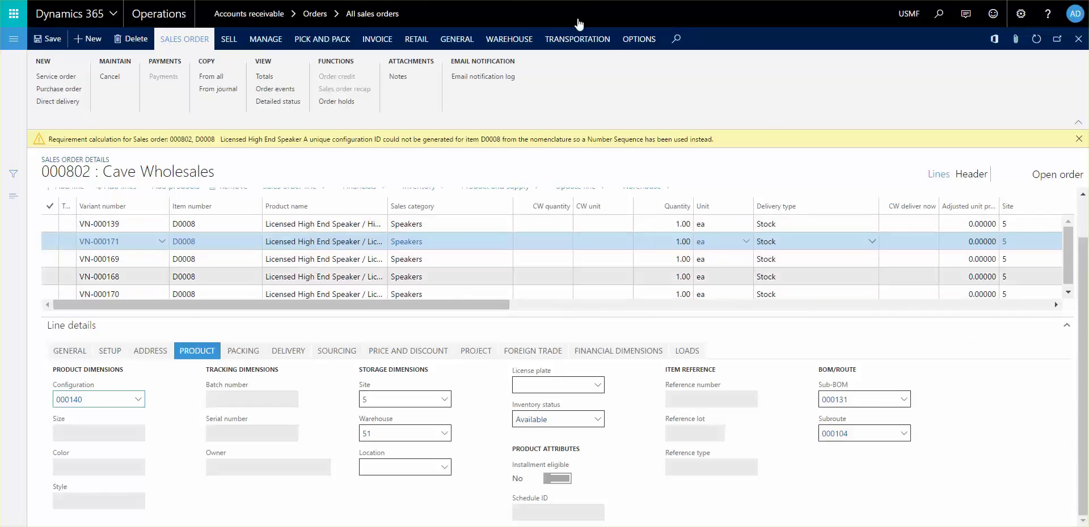
# Go to Product information management parameters under Product information management > Setup.
pyautogui.click(14, 40)
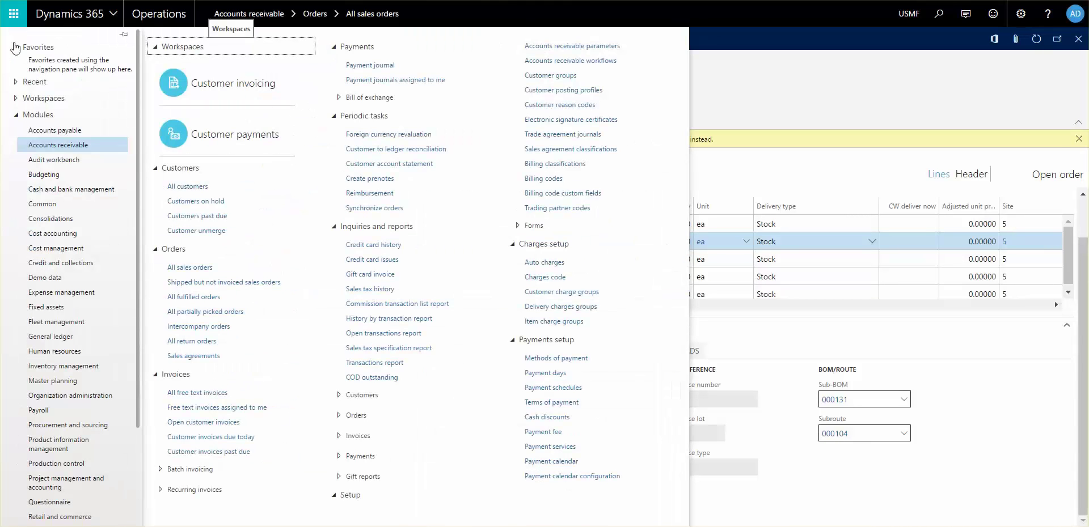
pyautogui.scroll(-3, 62, 323)
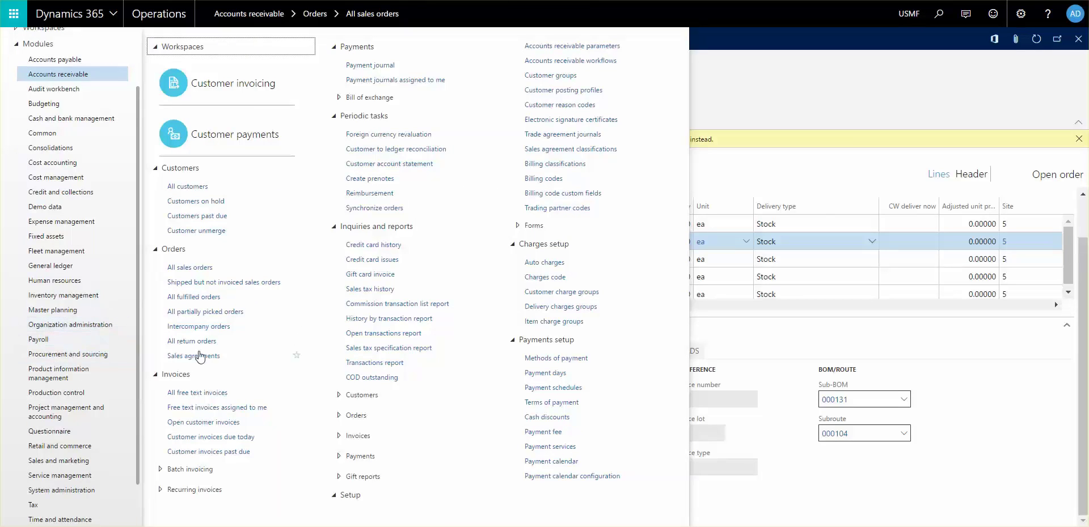
pyautogui.click(70, 377)
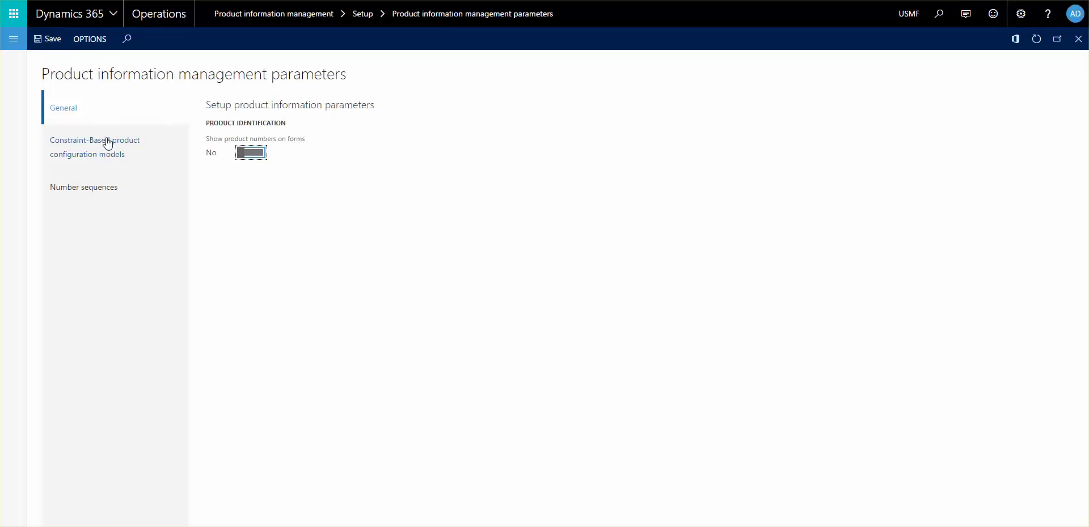
# On the Constraint-Based product configuration models tab, keep item lookup method Configurable.
pyautogui.click(116, 151)
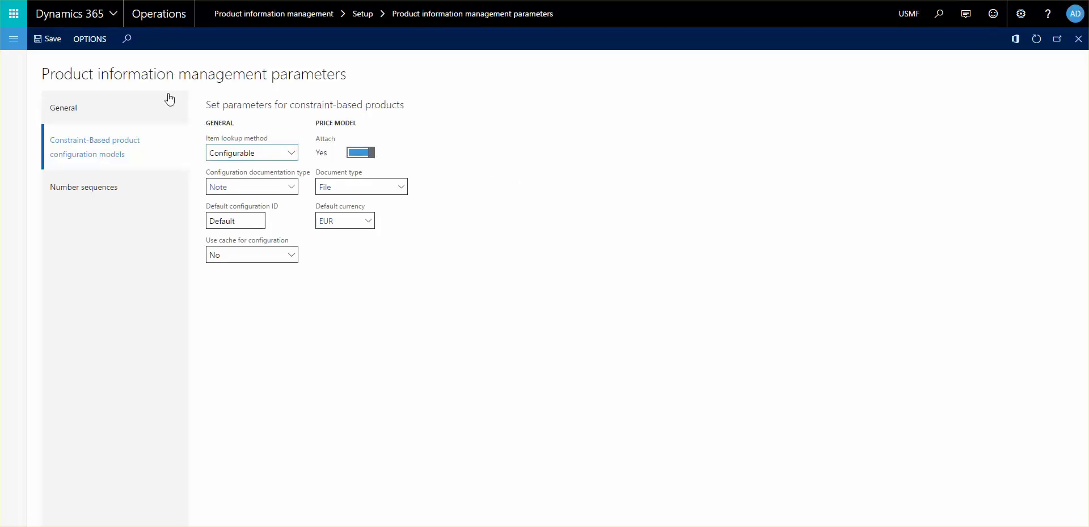
pyautogui.click(291, 163)
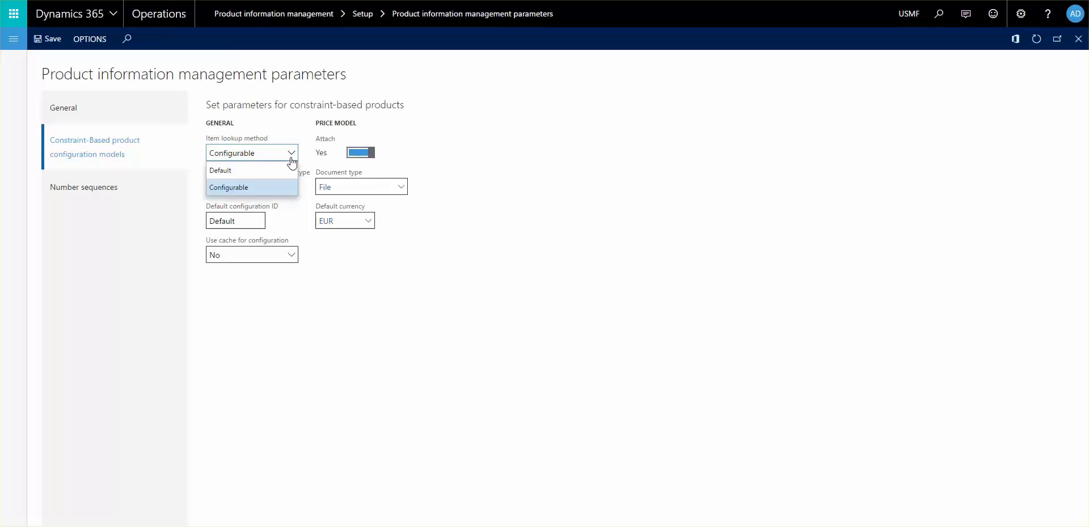
pyautogui.click(475, 160)
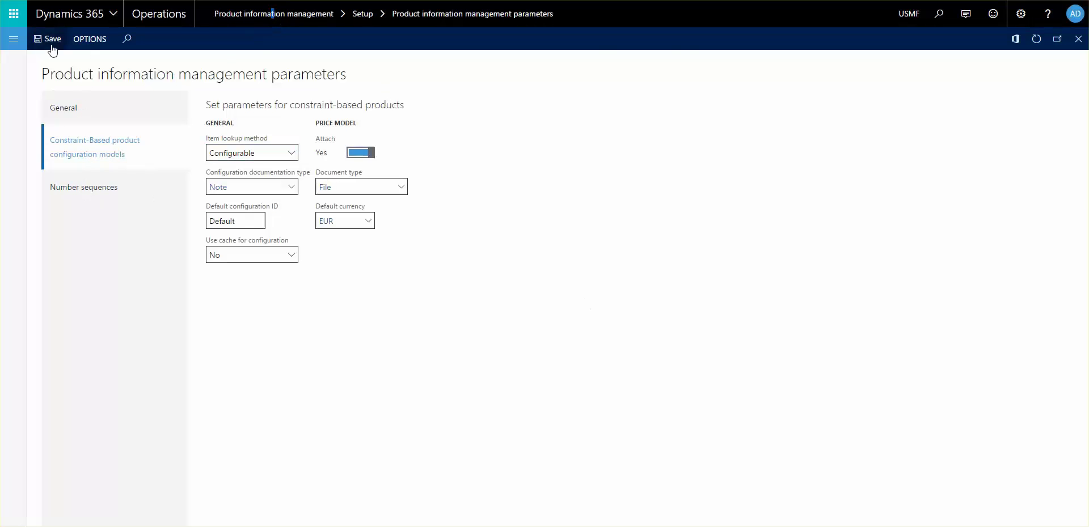
# Select the Licensed High End Speaker model in the Product configuration models list.
pyautogui.click(11, 38)
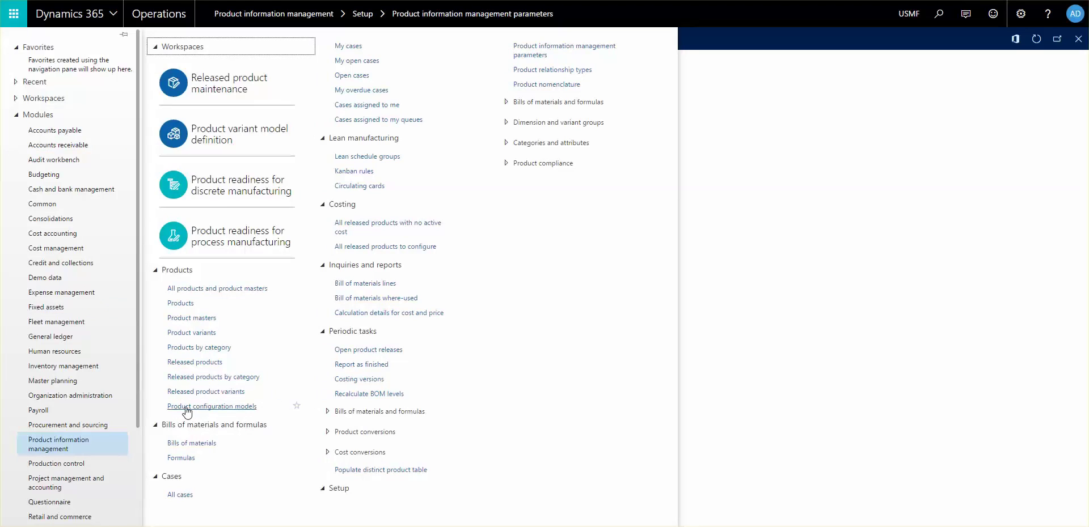
pyautogui.click(187, 407)
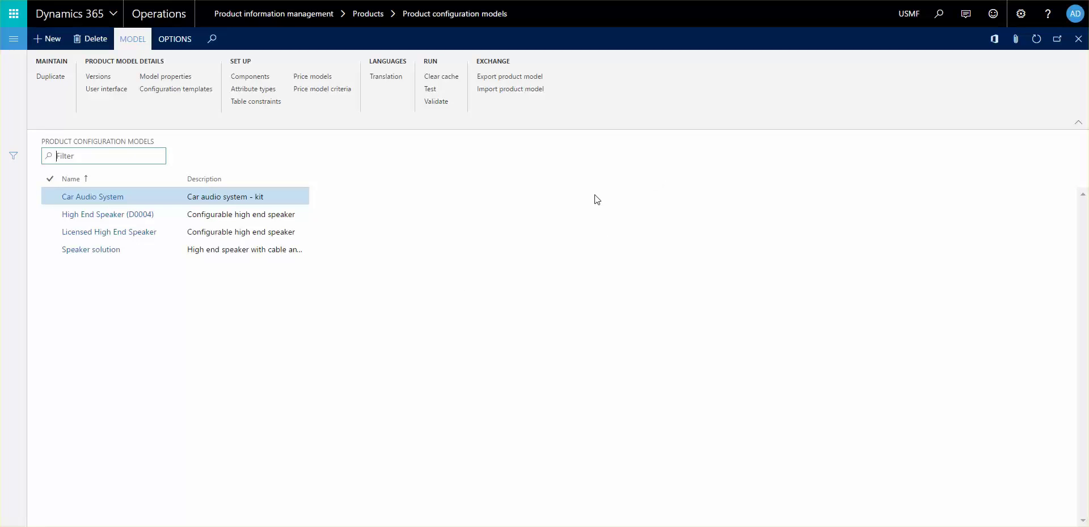
pyautogui.click(170, 233)
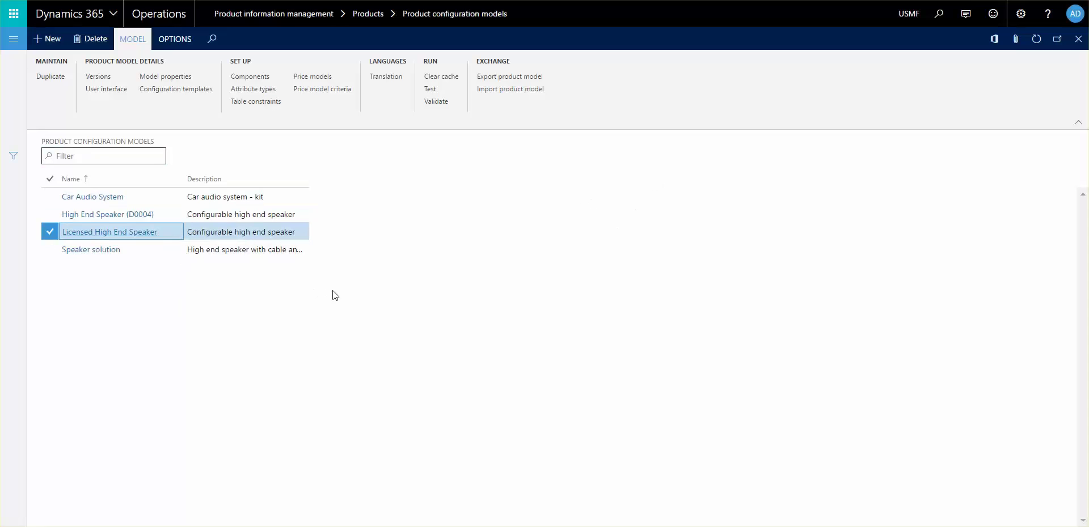